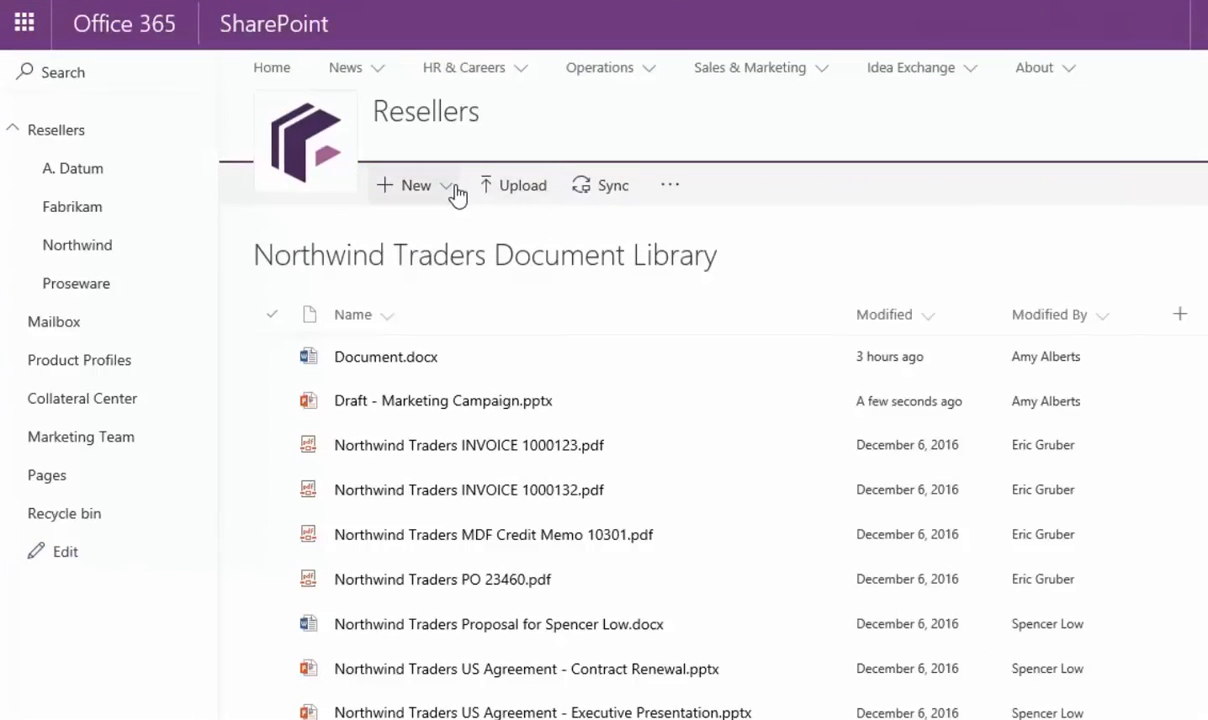
Create a new blank Word document from the library's + New menu
click(450, 194)
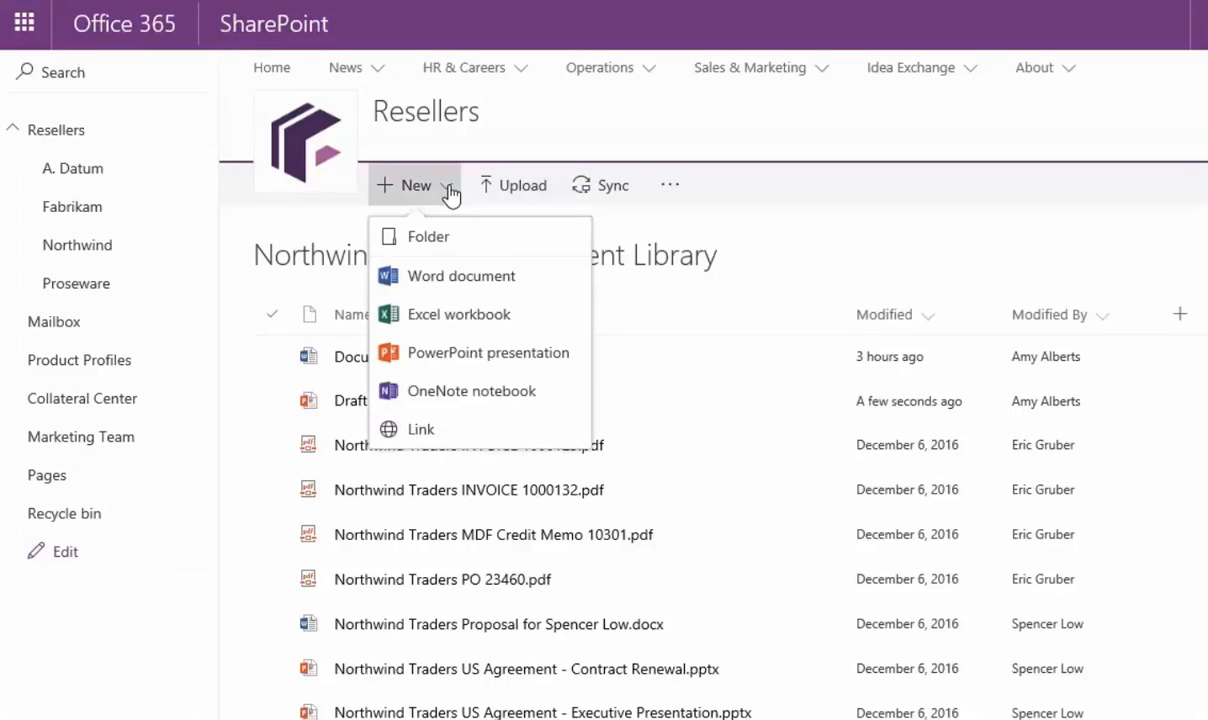
click(530, 284)
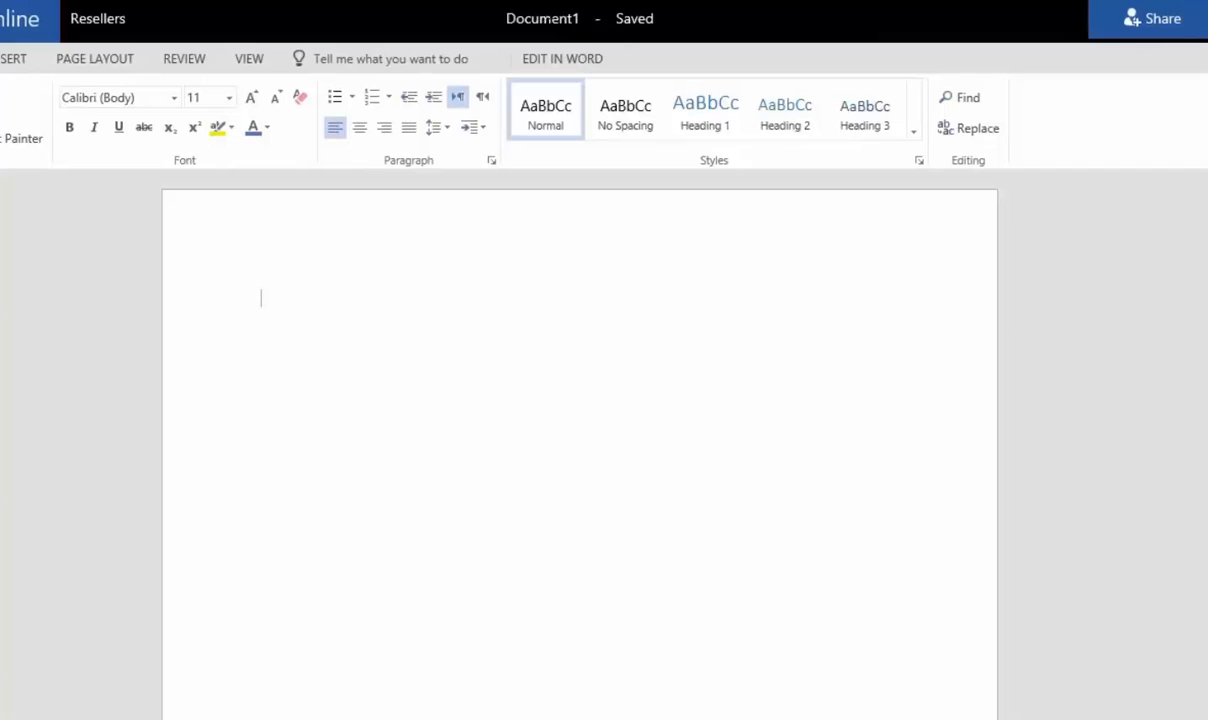
Retitle Document1 as 'Employee Review' in the Word Online header
click(552, 22)
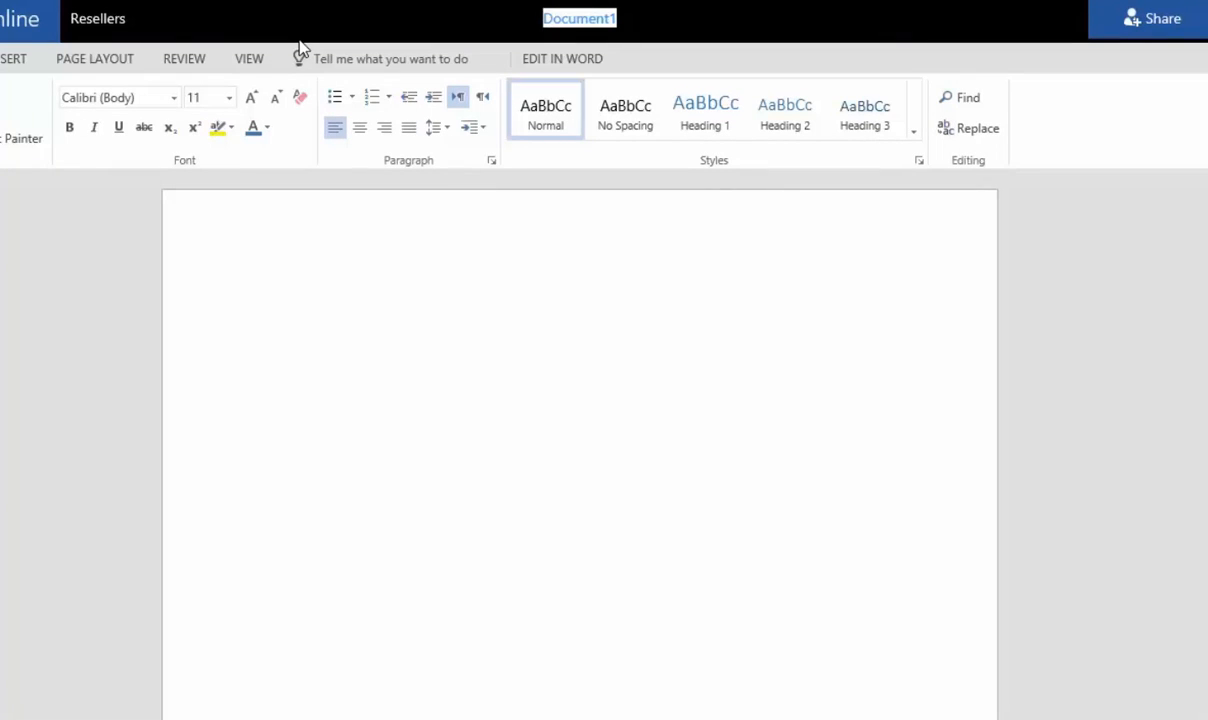
text(Employee Review)
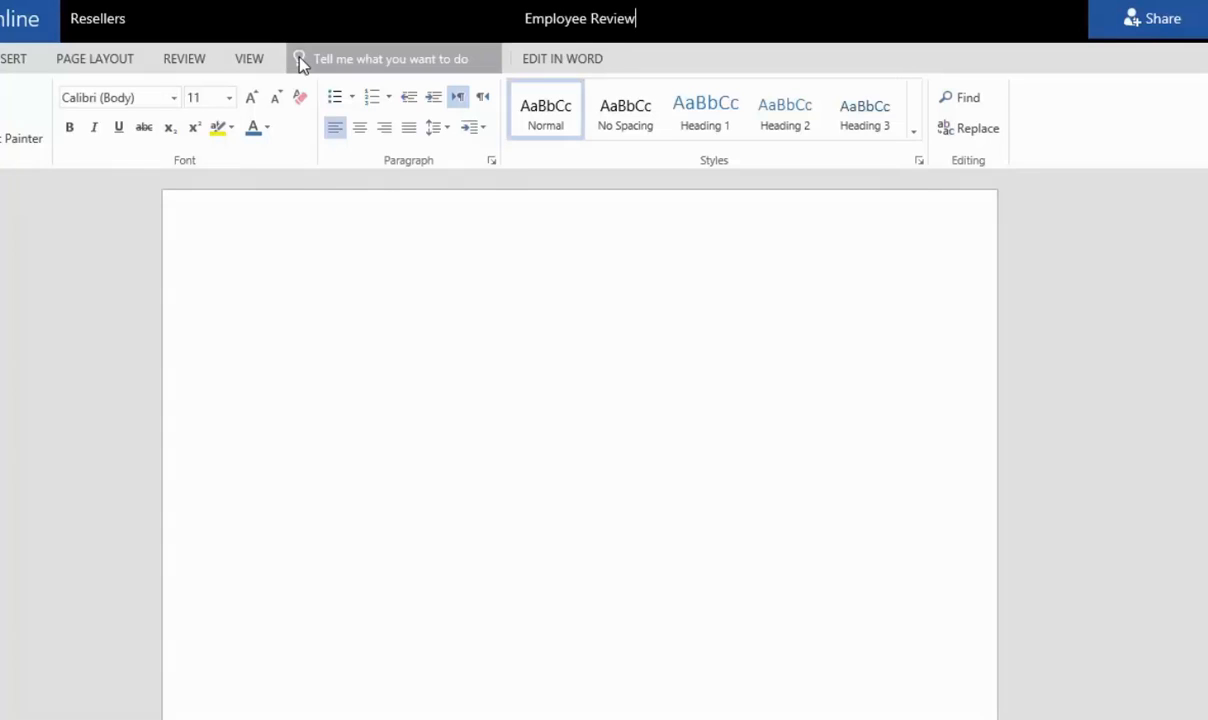
click(258, 272)
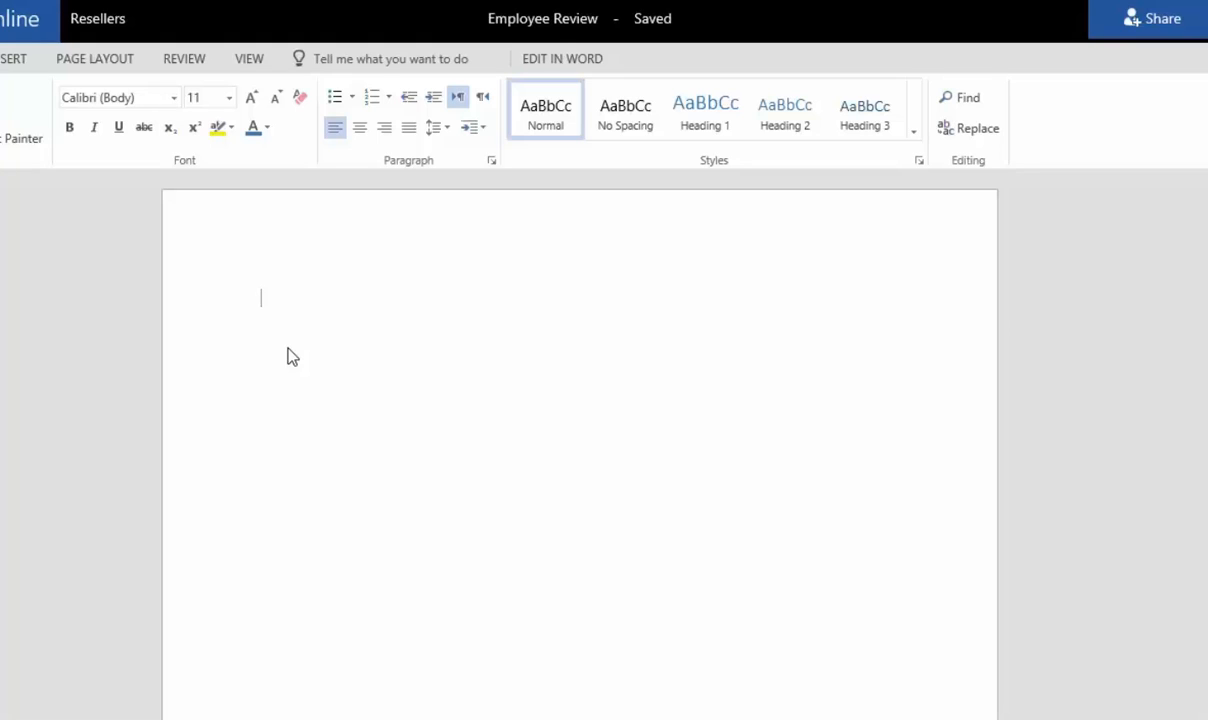
Type an 'Employee:' line followed by the employee's full name at the top of the page
text(Empl)
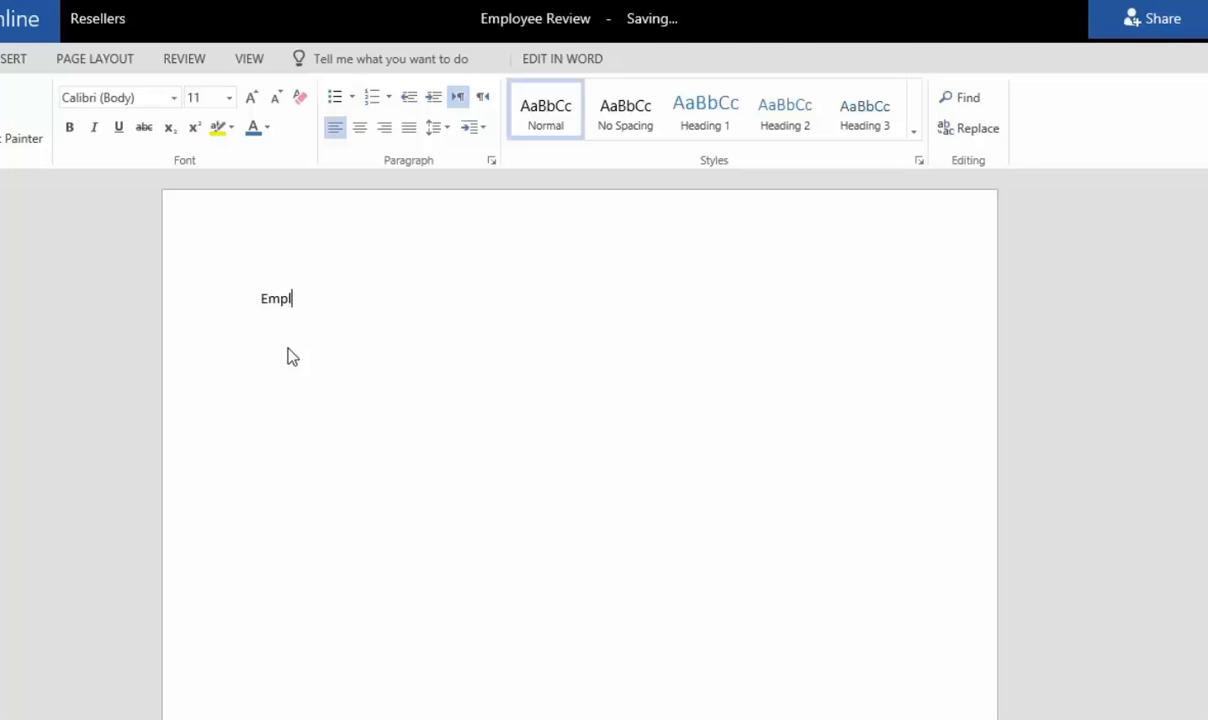
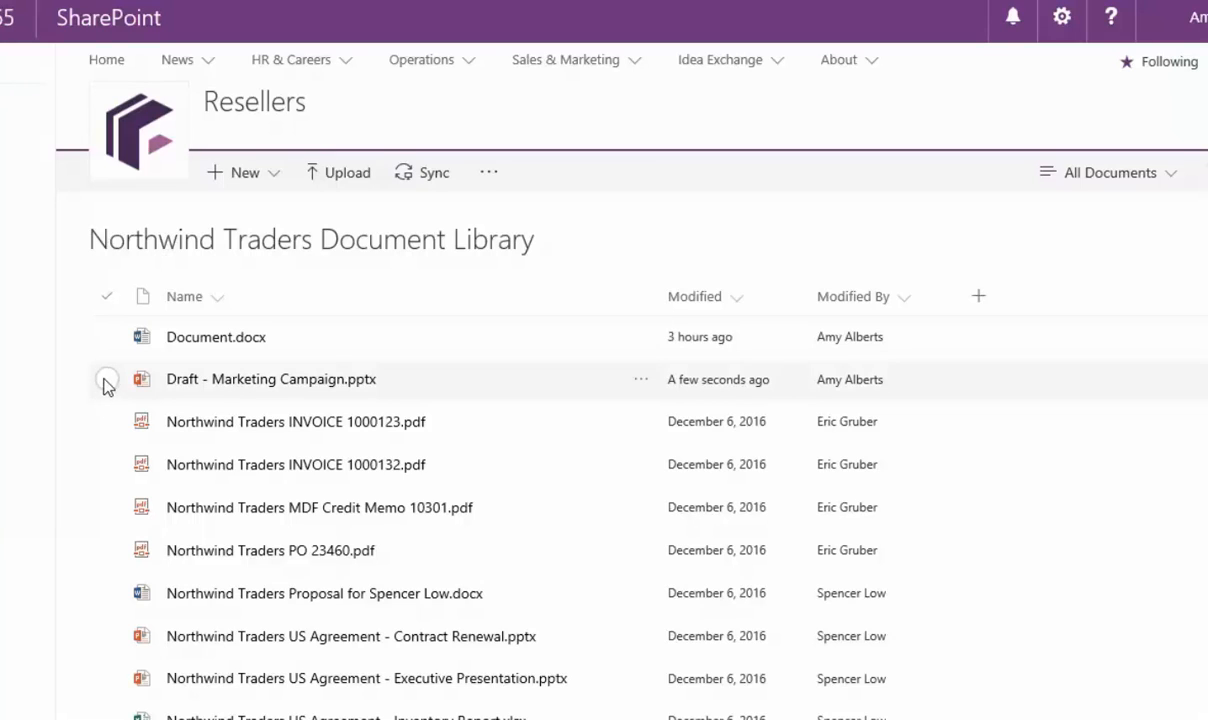
Rename 'Draft - Marketing Campaign.pptx' to 'Marketing Campaign.pptx' by removing the 'Draft - ' prefix
click(107, 381)
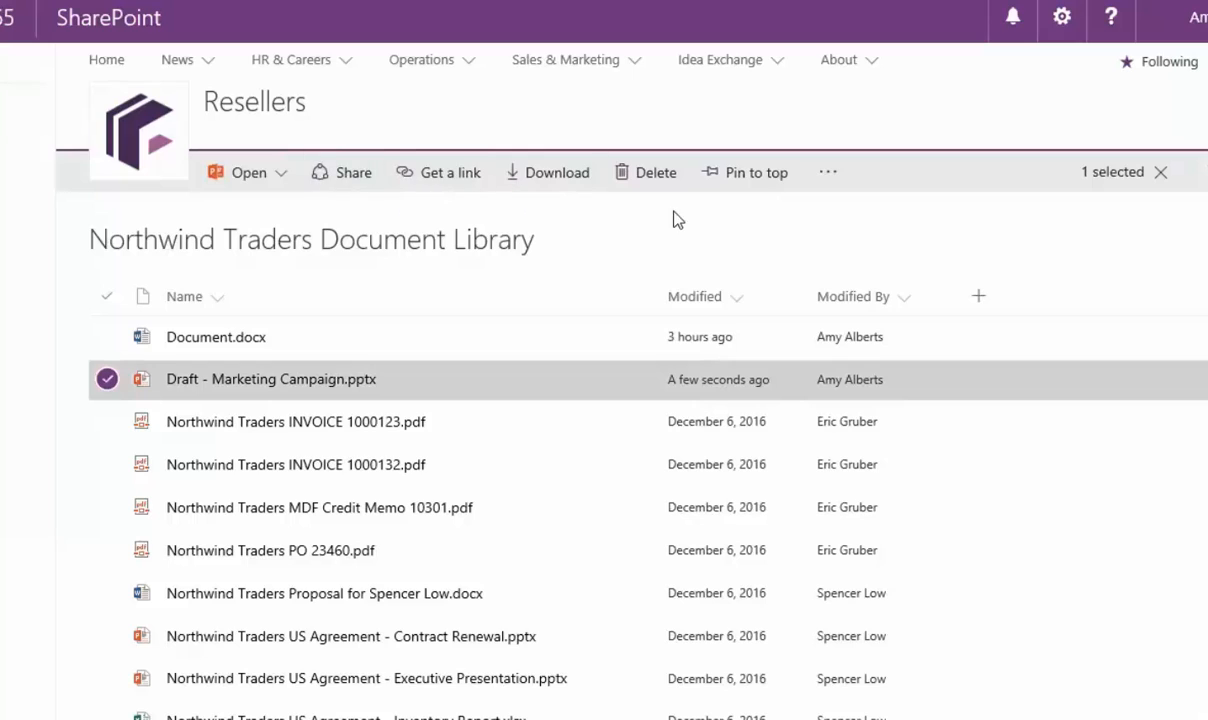
click(828, 176)
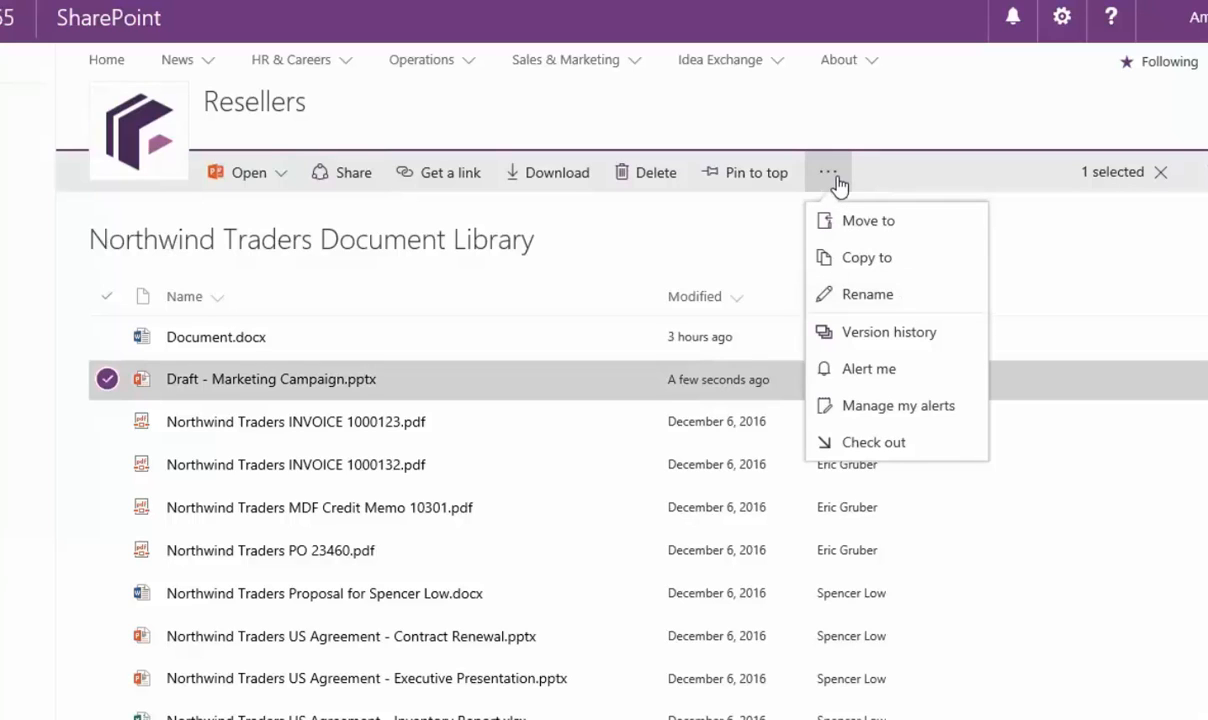
click(588, 312)
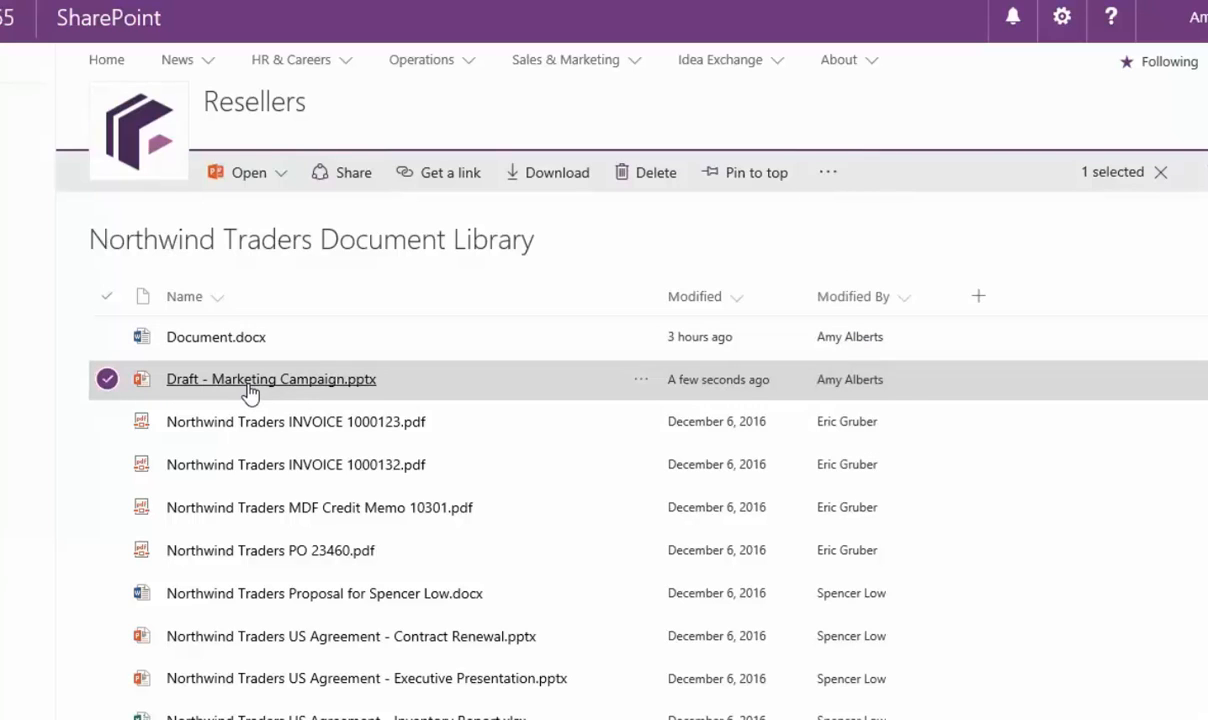
right_click(250, 392)
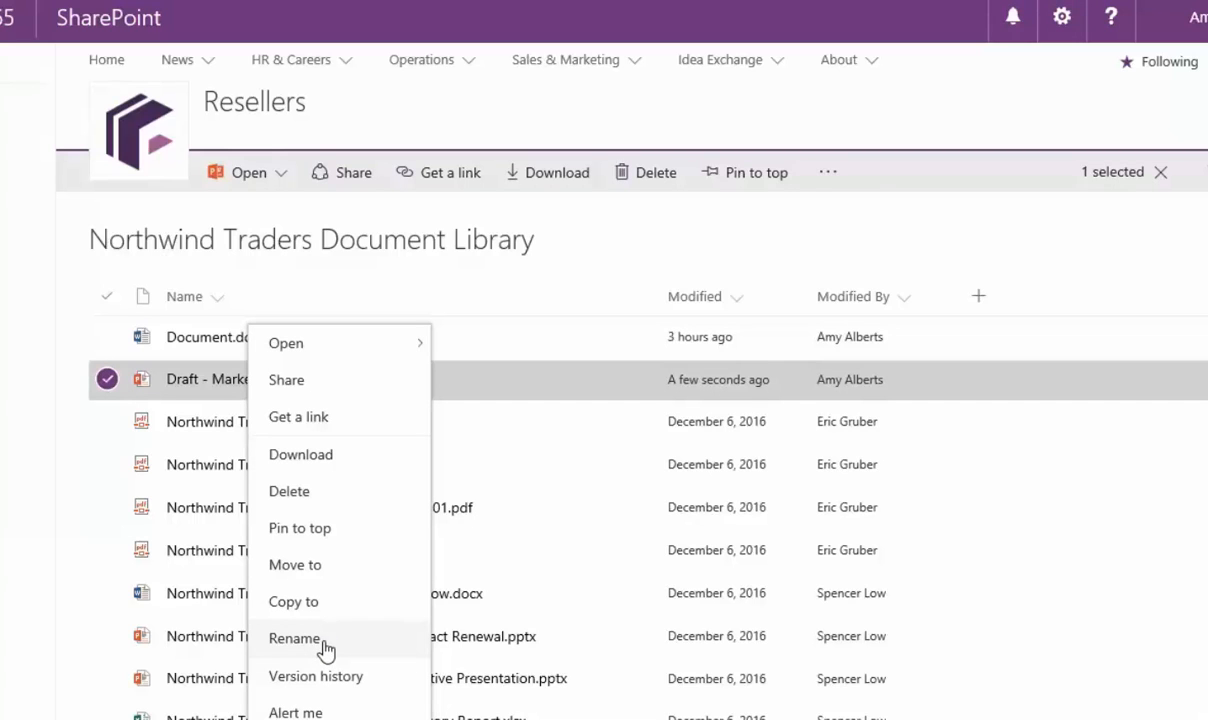
click(294, 638)
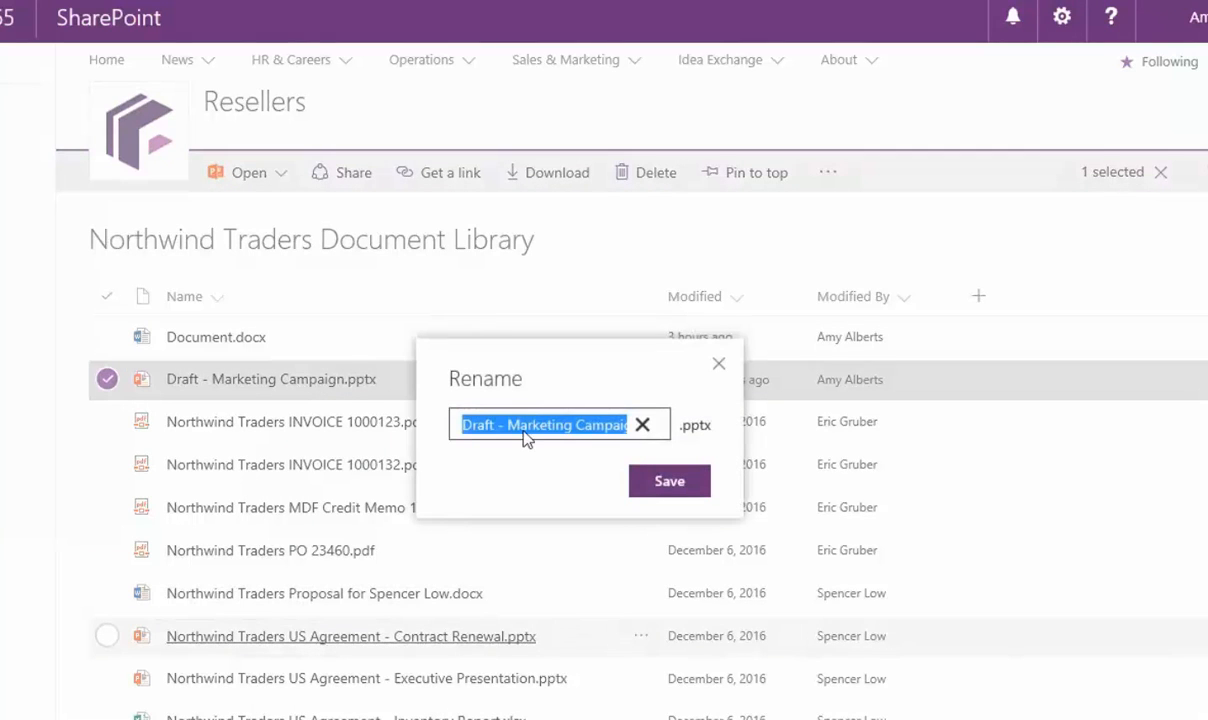
click(513, 427)
drag(513, 428, 437, 442)
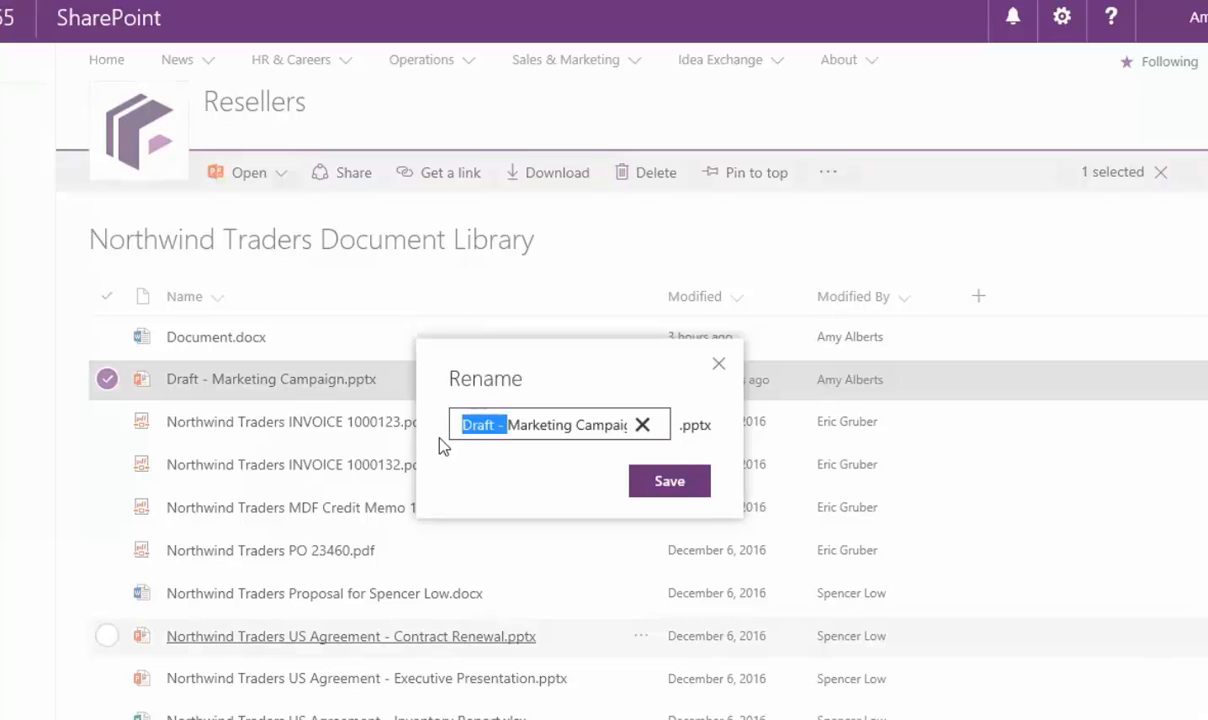
key(BackSpace)
key(End)
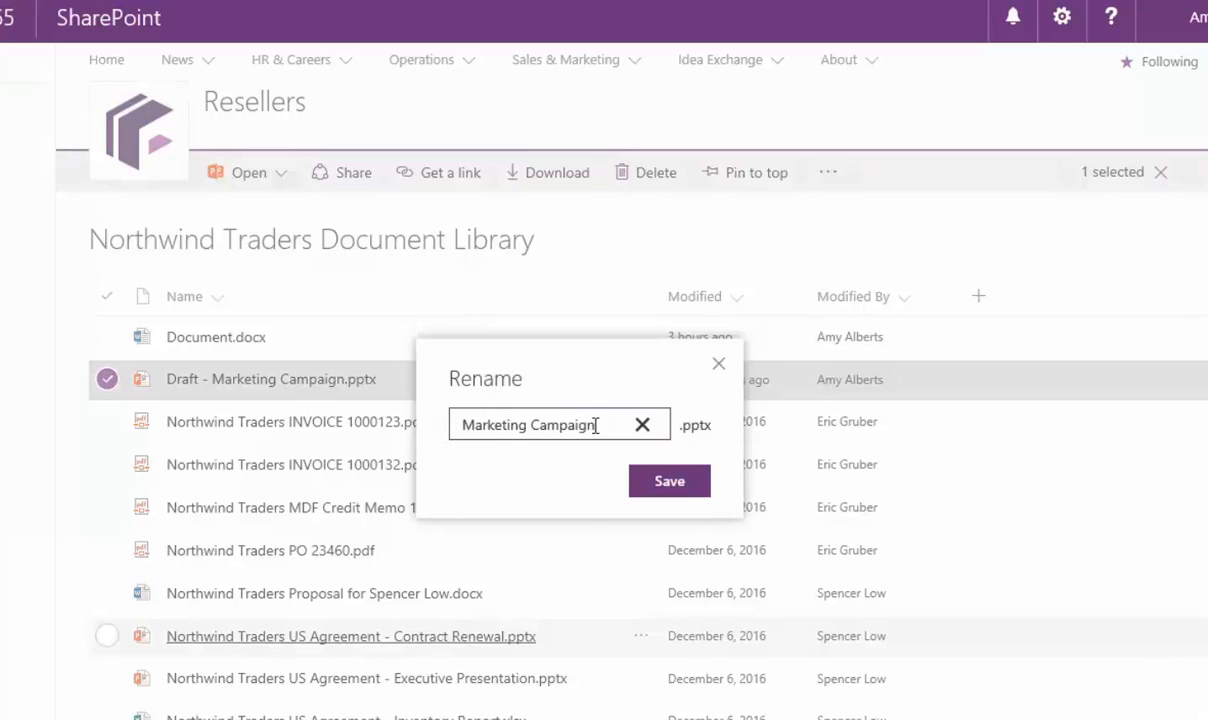
click(698, 490)
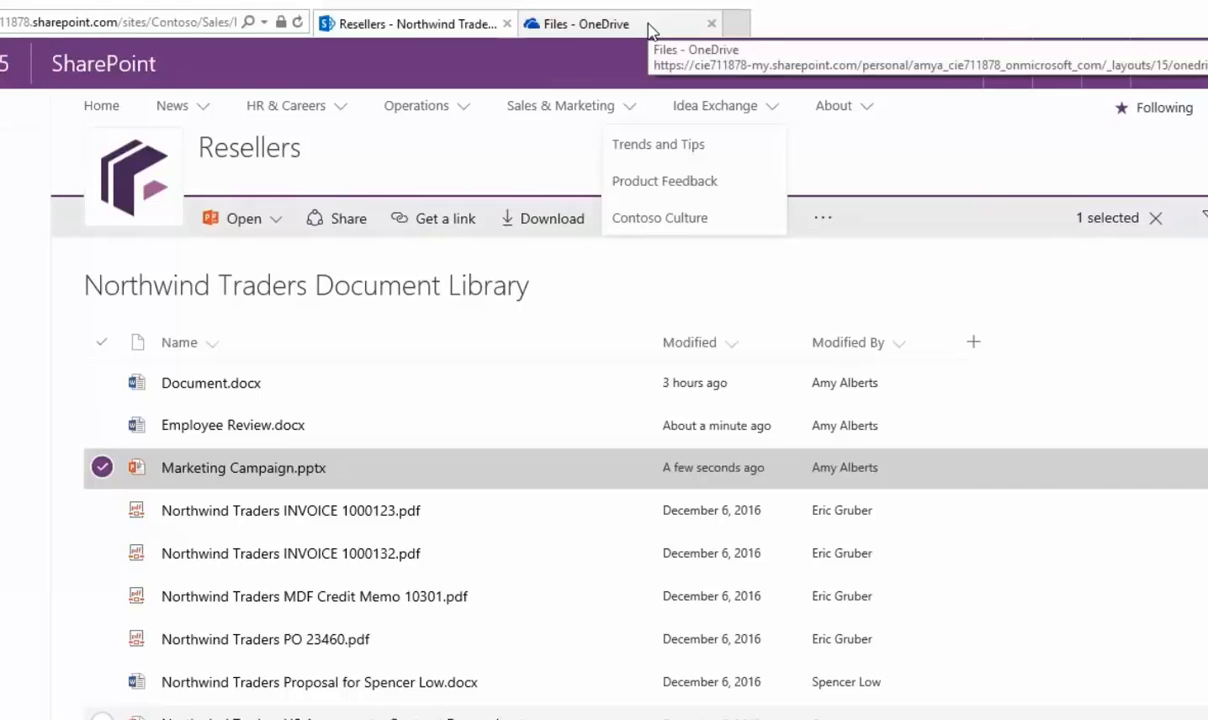
In the OneDrive Files list, delete Sales Report.docx and confirm sending it to the recycle bin
click(650, 22)
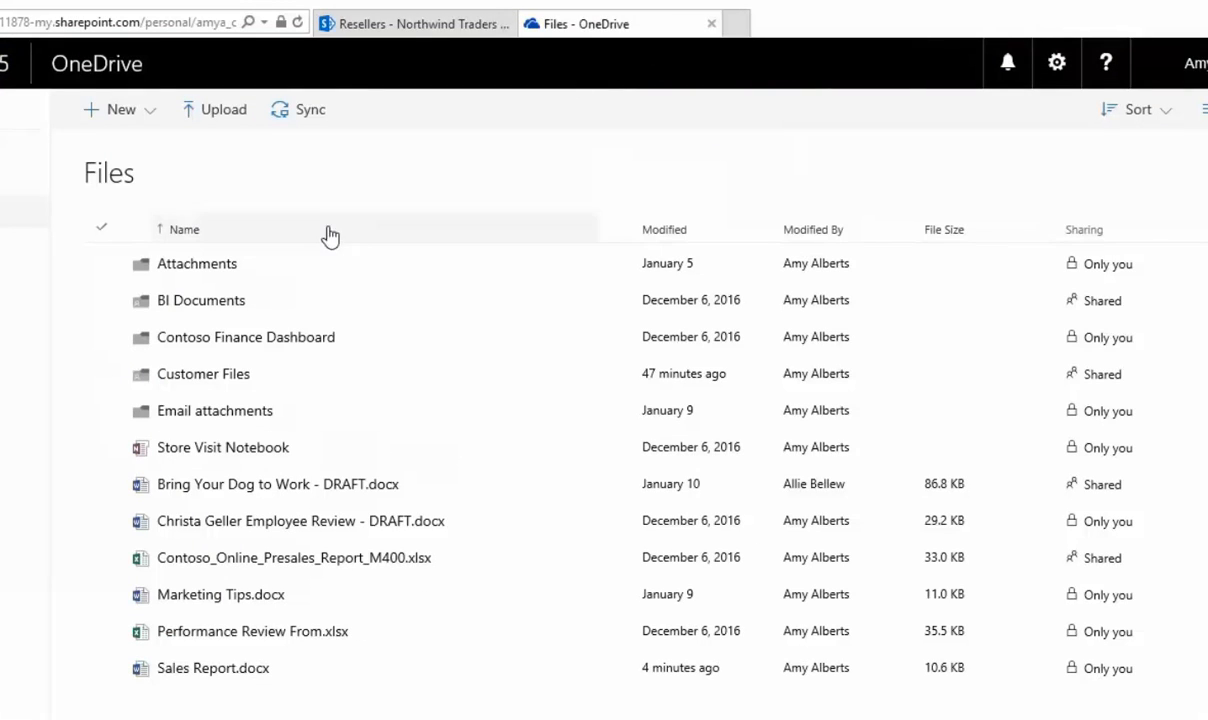
click(97, 672)
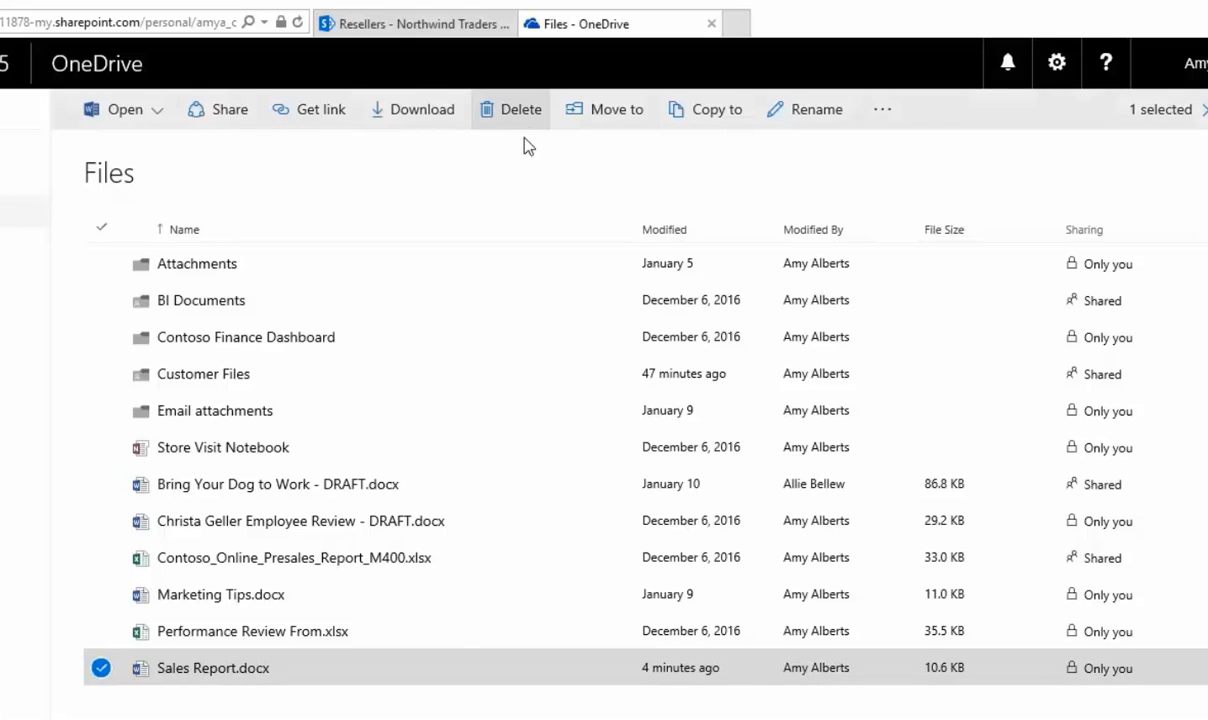
right_click(221, 674)
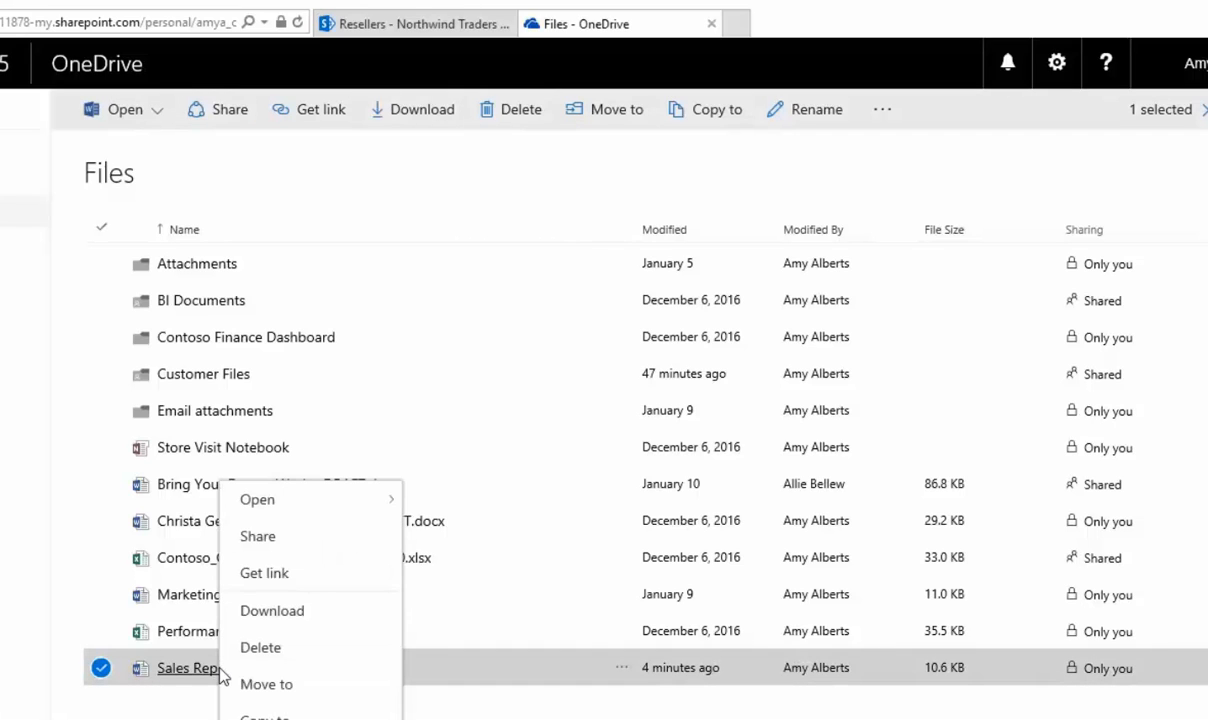
click(295, 655)
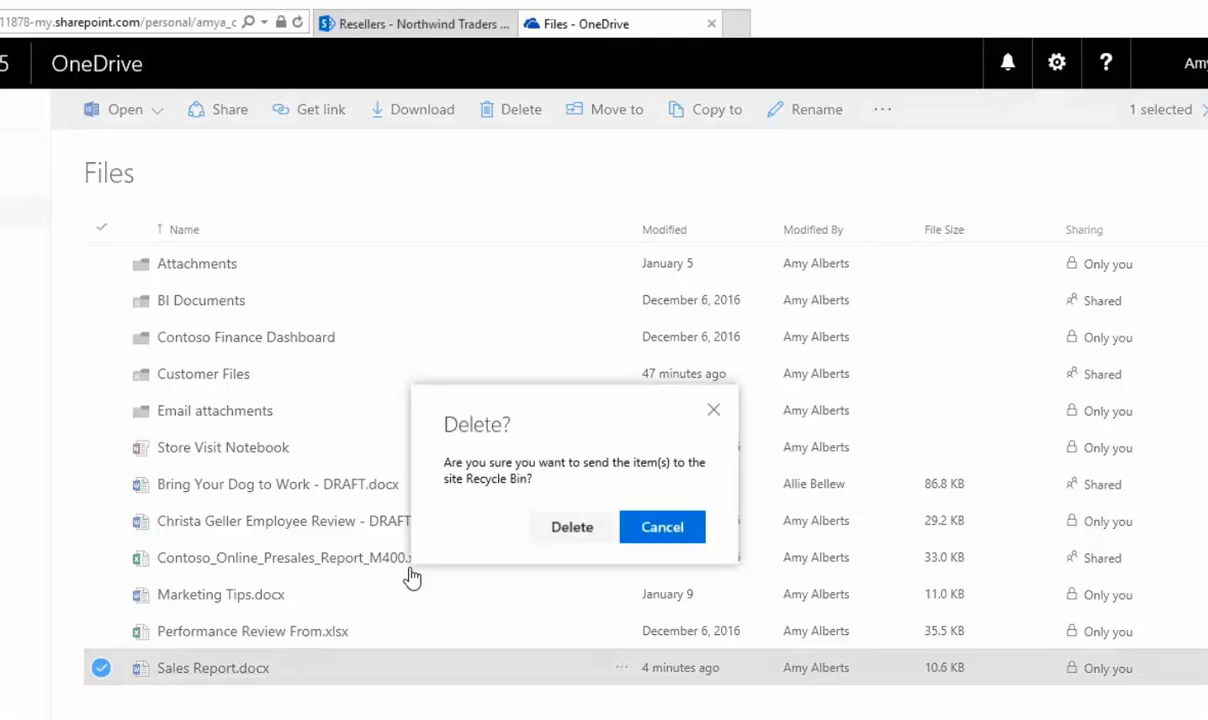
click(568, 527)
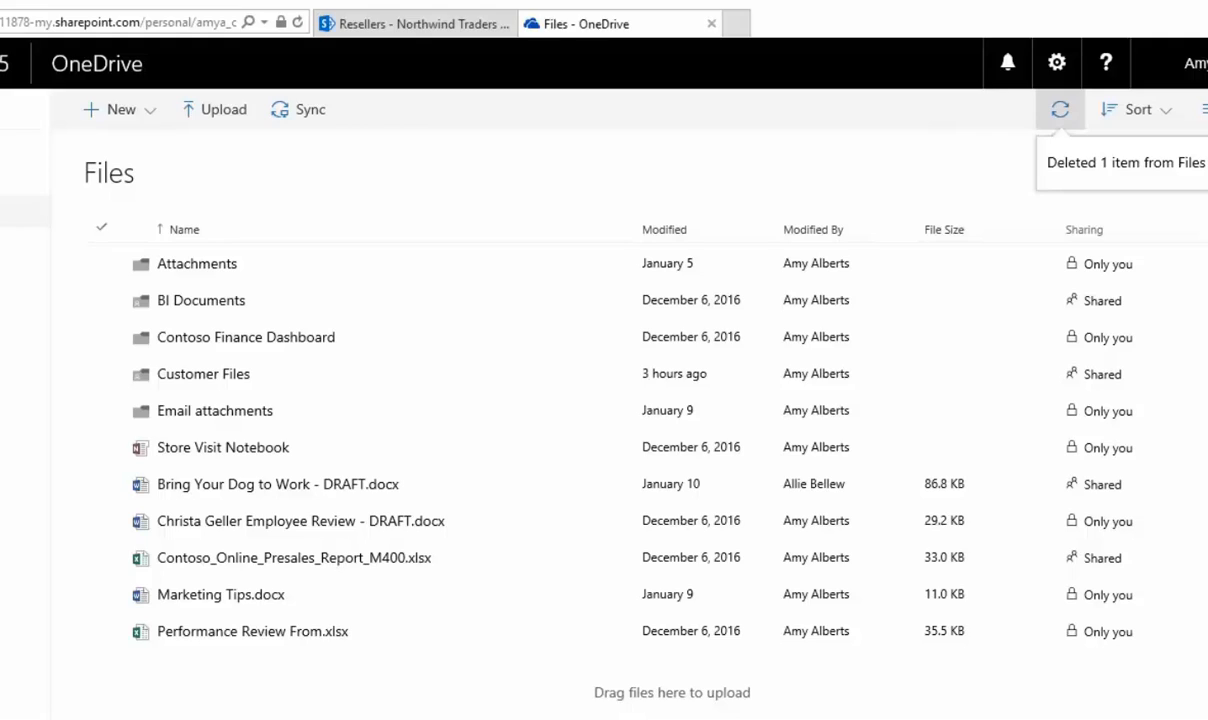
Delete Sales Report.docx from the OneDrive recycle bin, leaving only the tesr folder
click(104, 313)
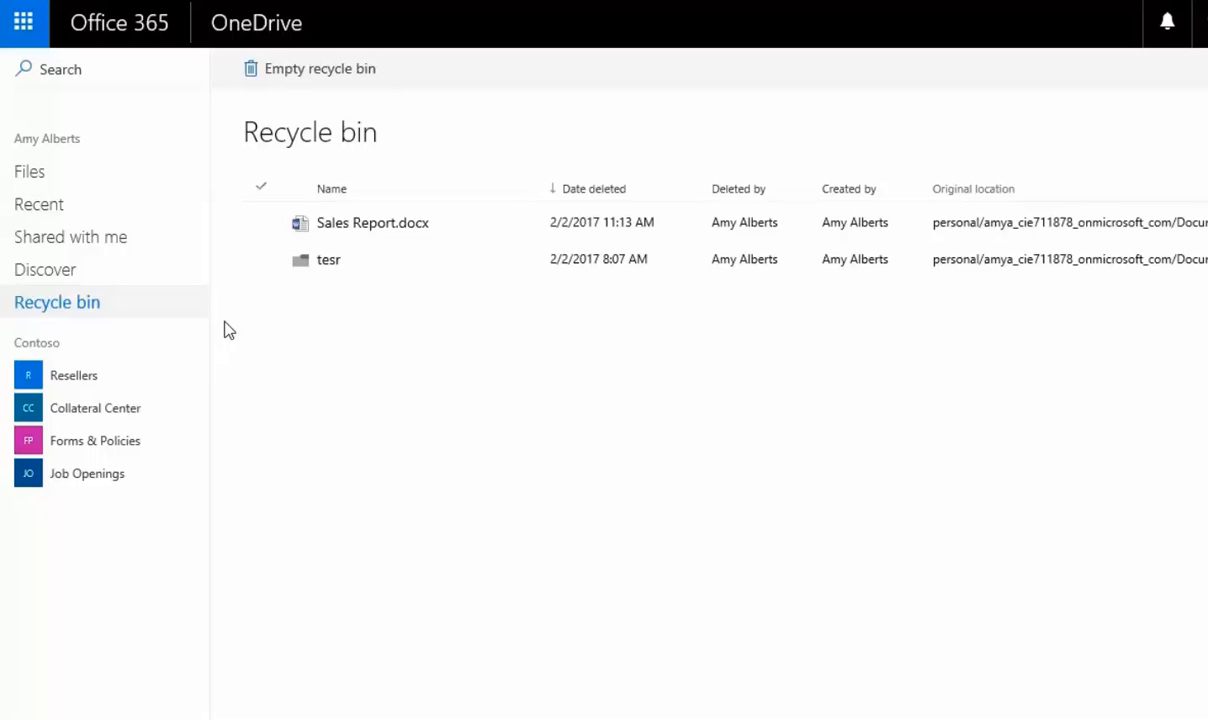
click(261, 223)
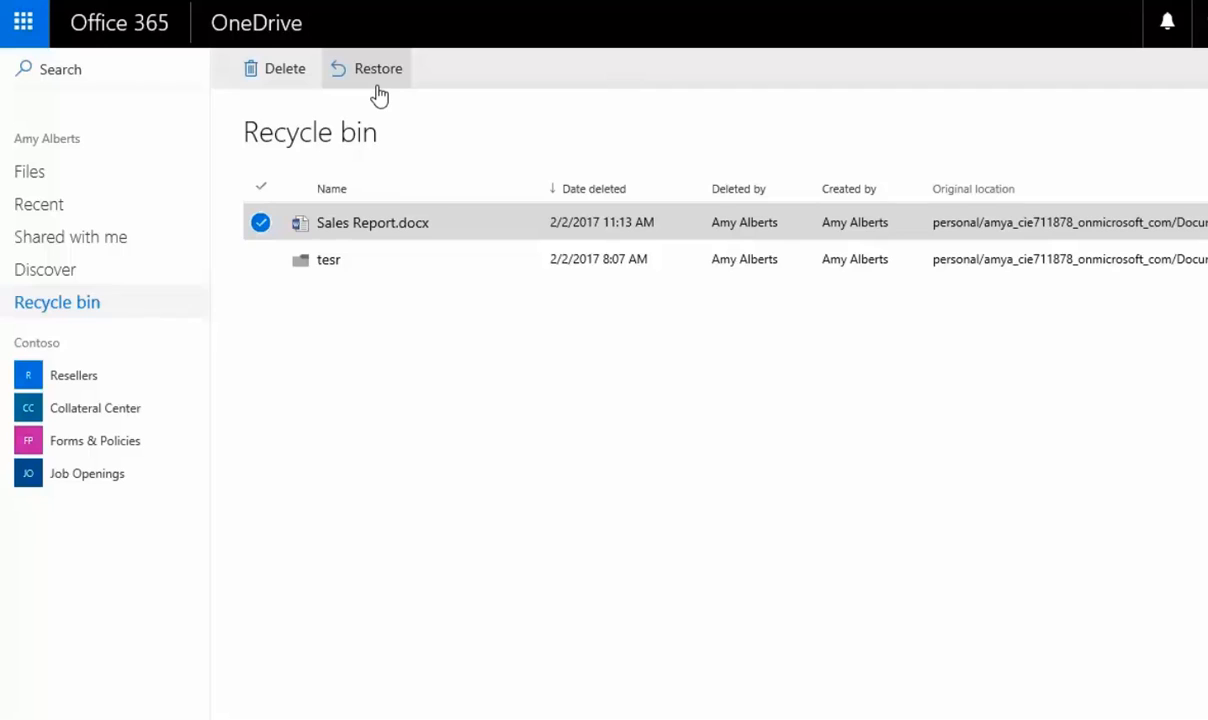
click(274, 88)
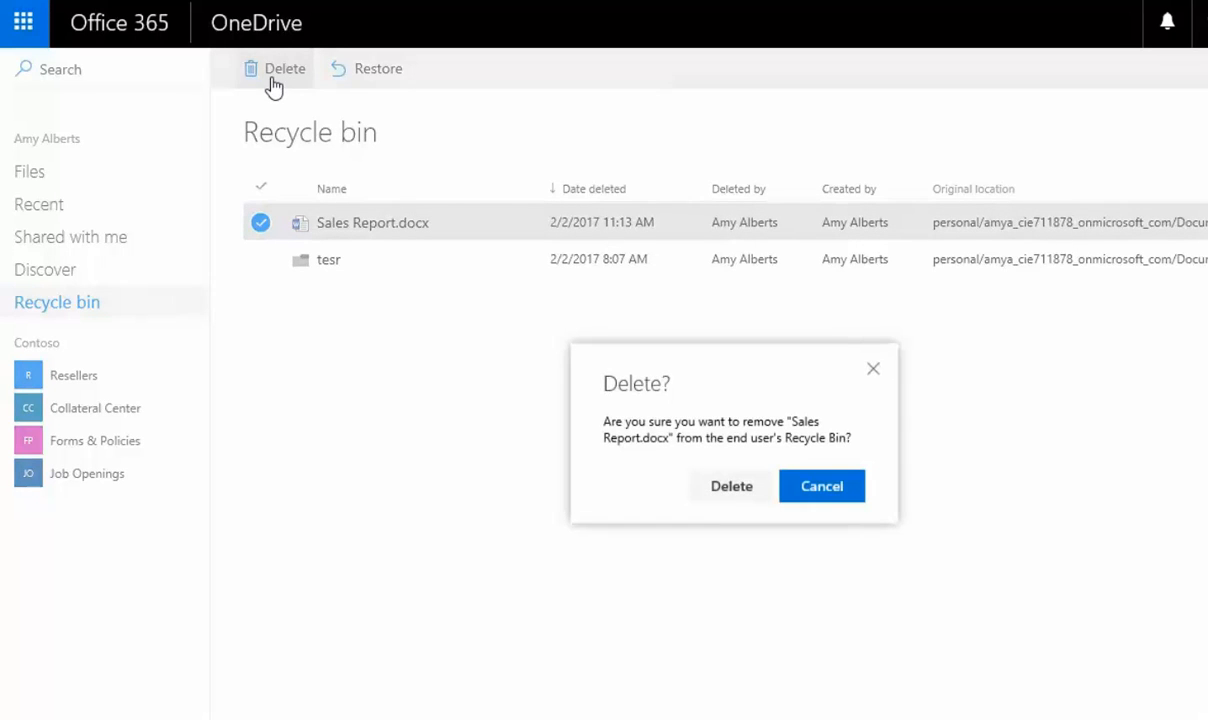
click(711, 499)
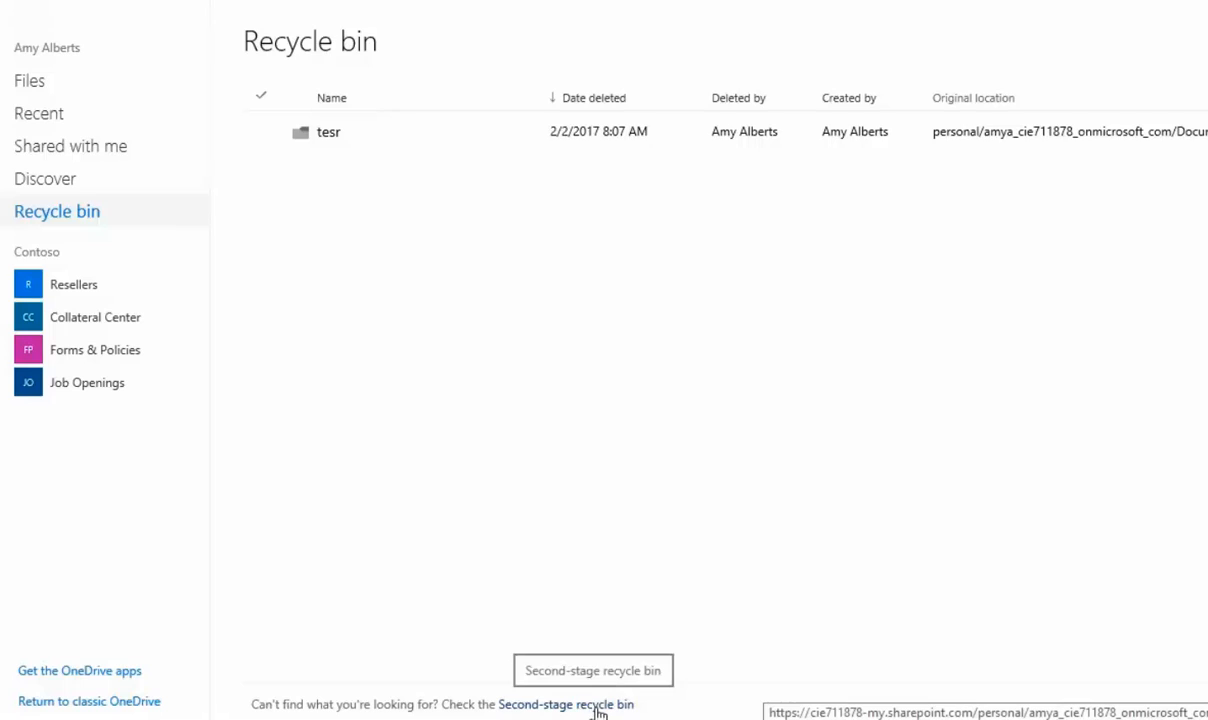
In the second-stage recycle bin, select Sales Report.docx and request its permanent deletion
click(596, 708)
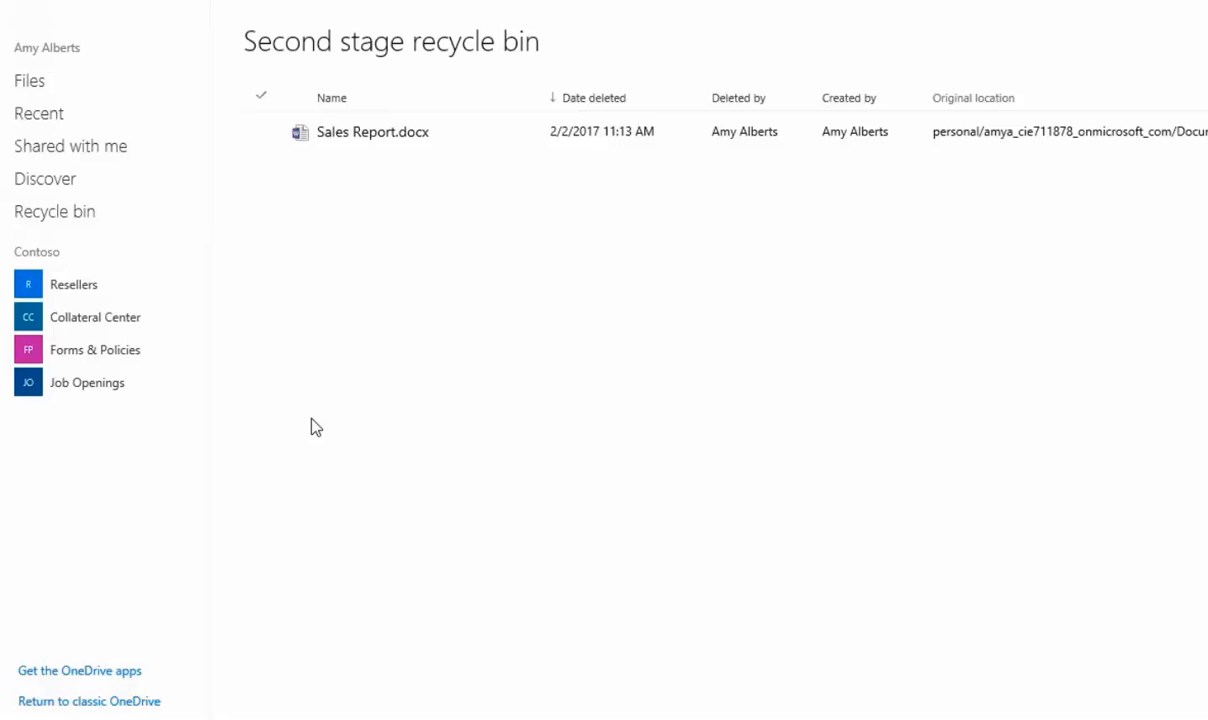
click(260, 132)
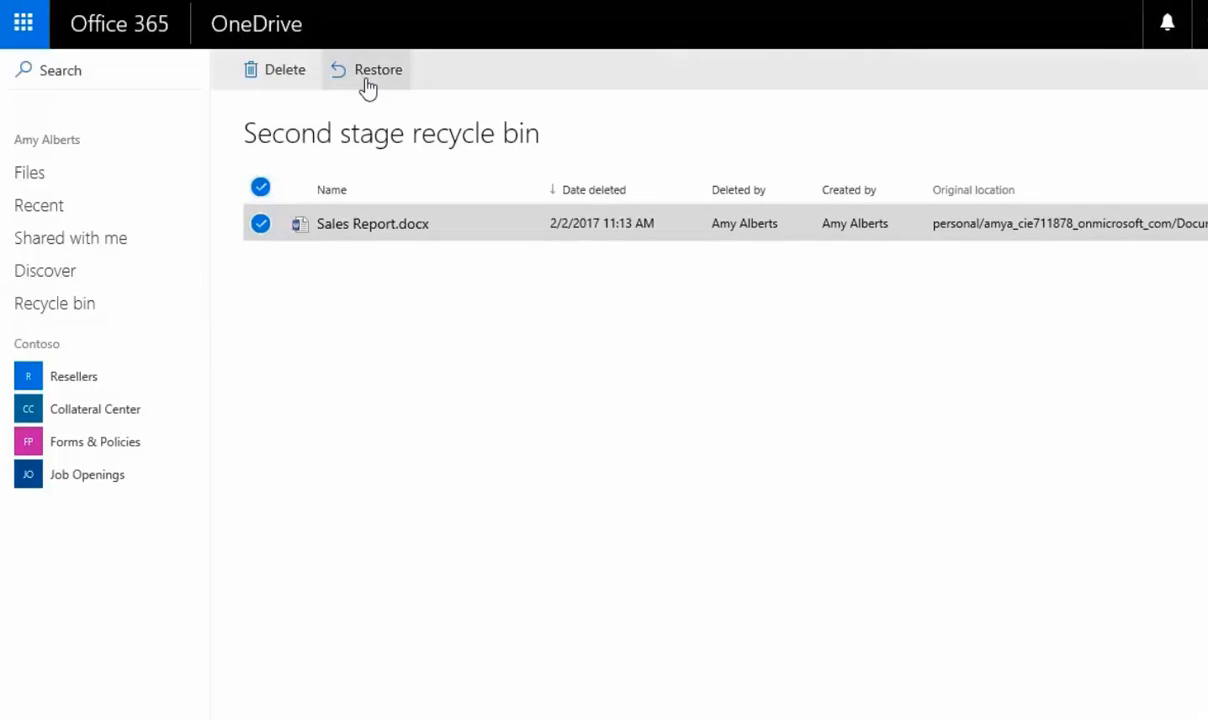
click(277, 85)
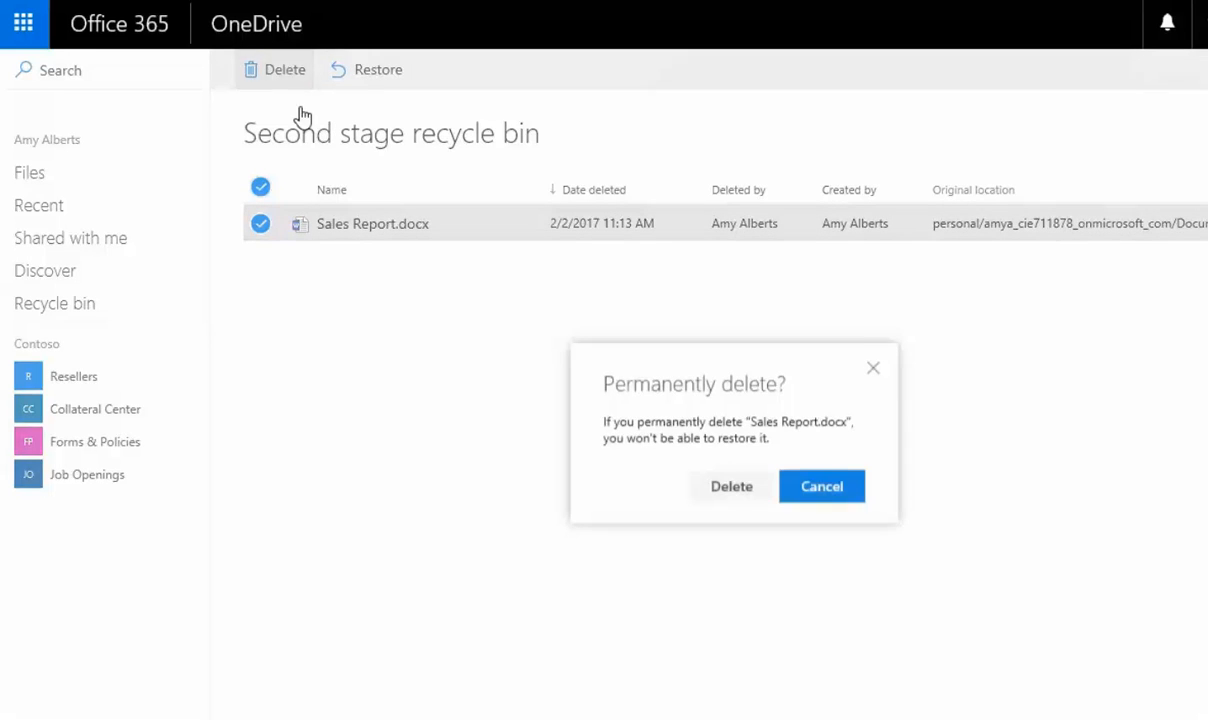